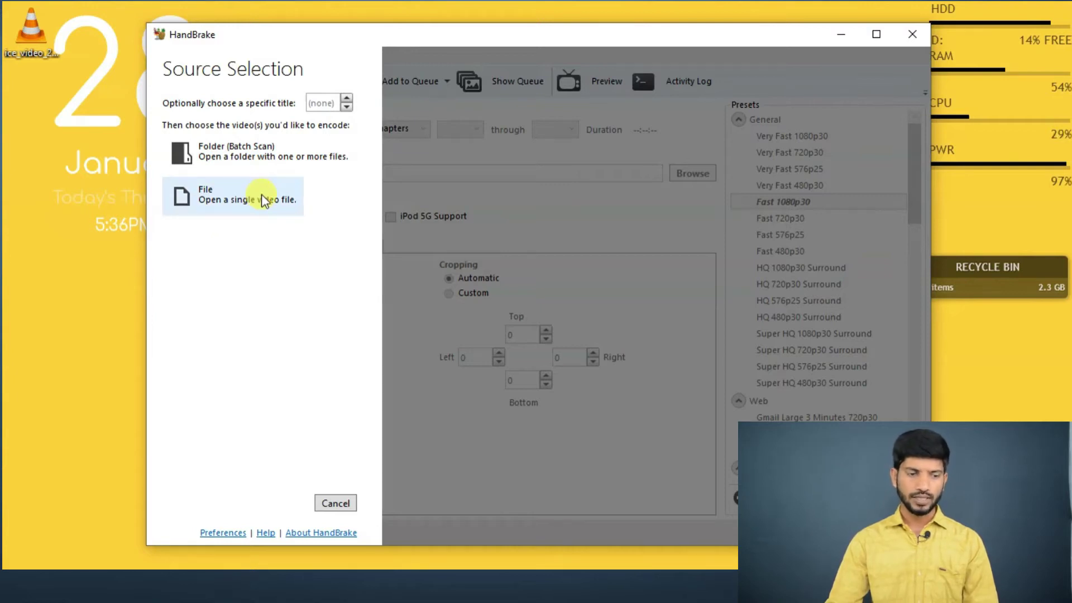
- Load output.mp4 from the New folder window in File Explorer as the source video, then put that window away
mouse_move(199, 587)
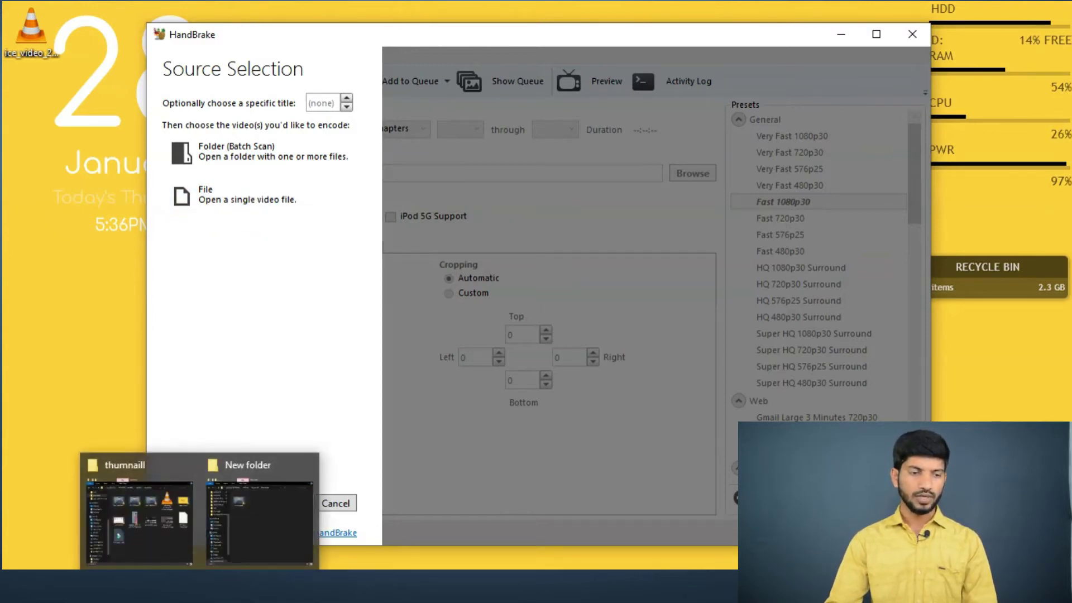
click(263, 511)
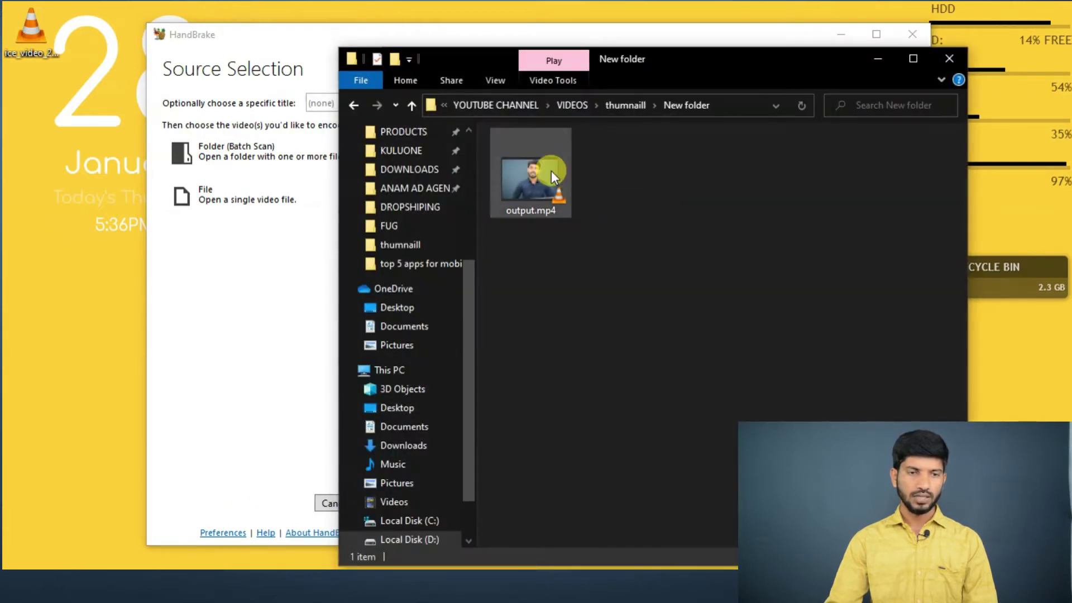
mouse_move(551, 169)
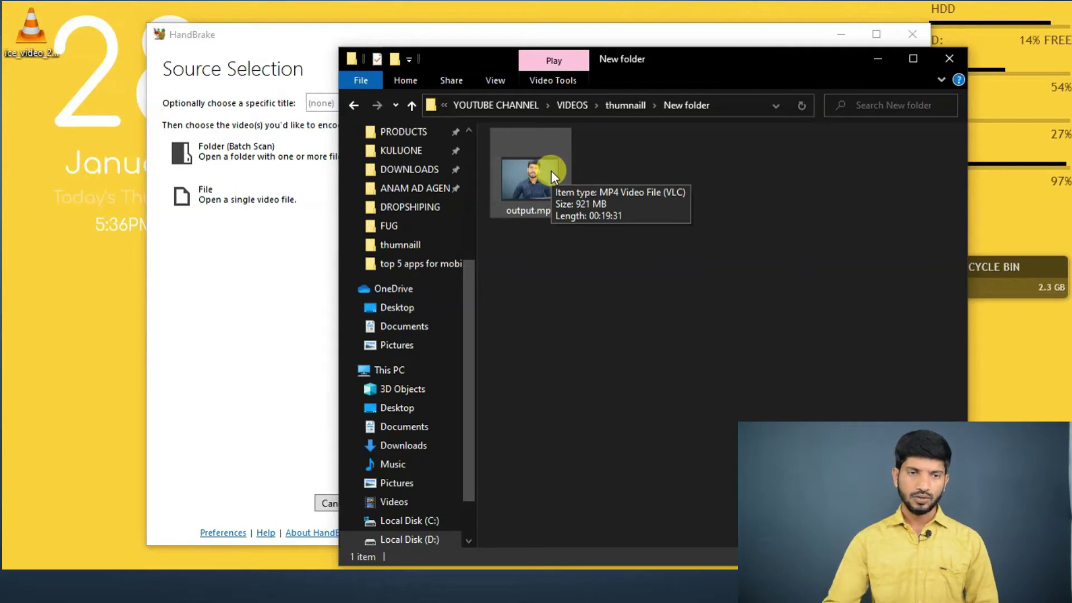
drag(551, 170, 272, 269)
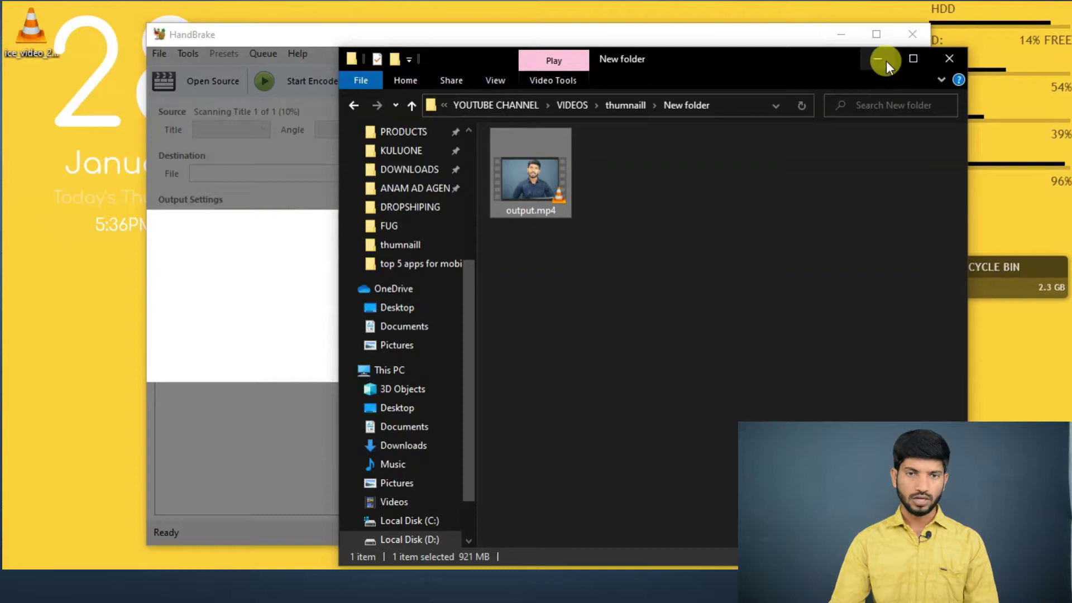
click(885, 59)
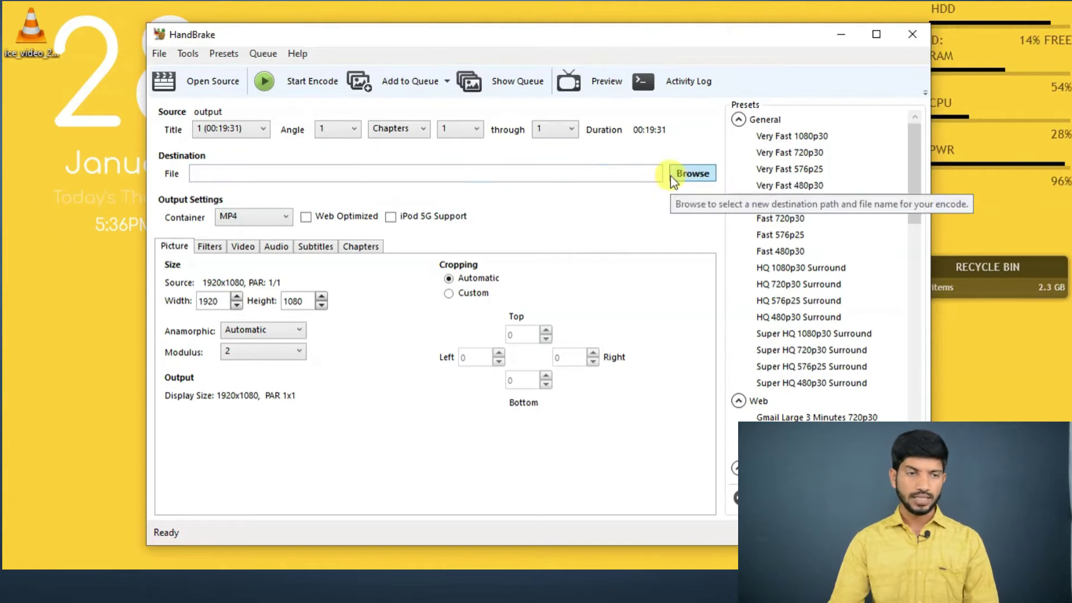
- Set the encode's destination to a file named "fainal output" in New folder, saved as mp4
click(620, 173)
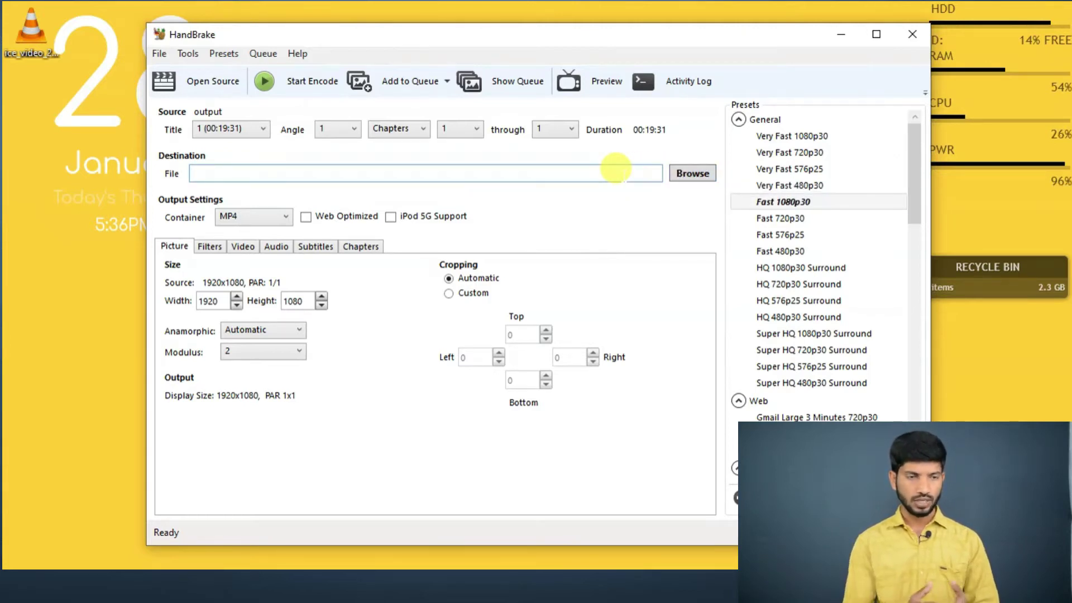
click(703, 174)
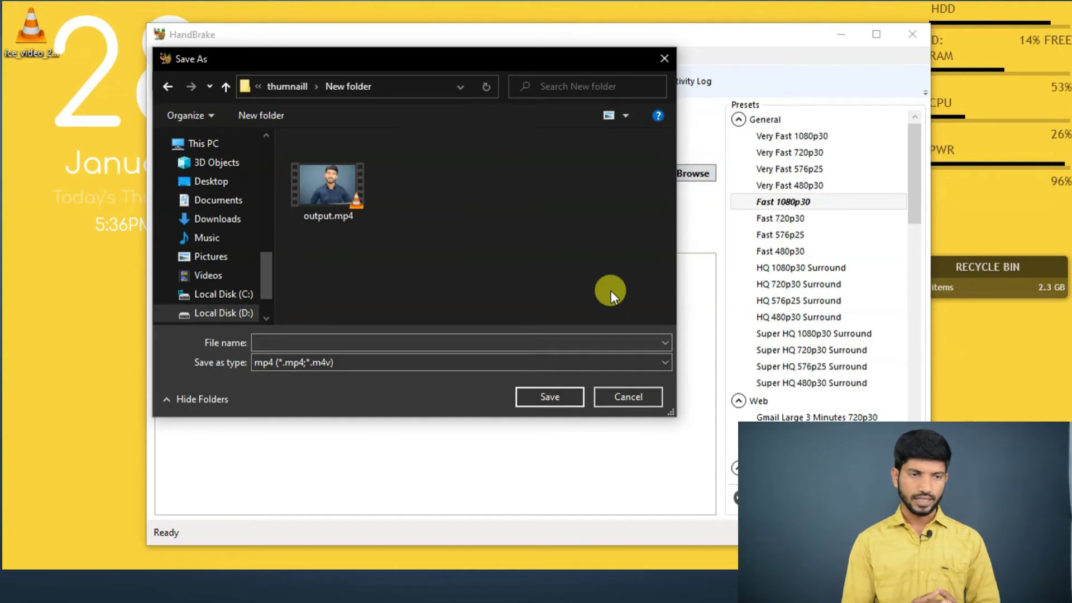
click(583, 343)
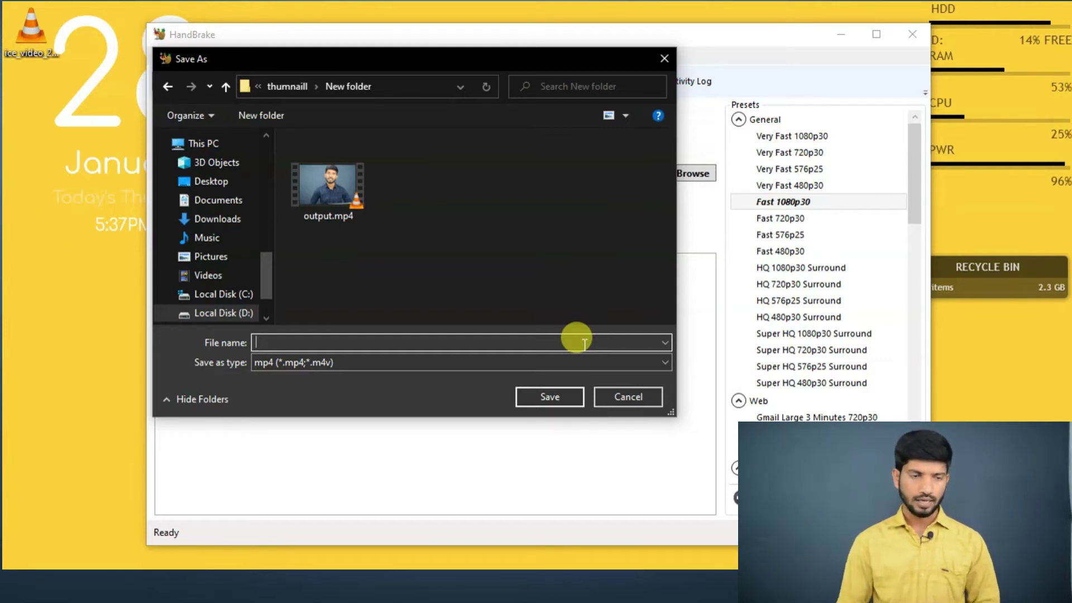
text(fainal output)
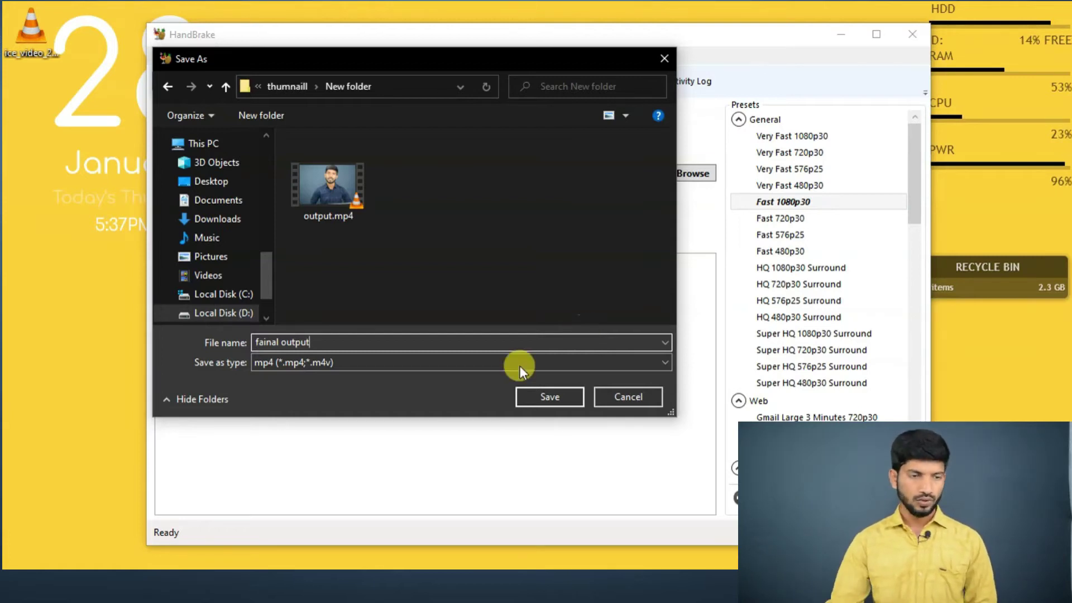
click(553, 398)
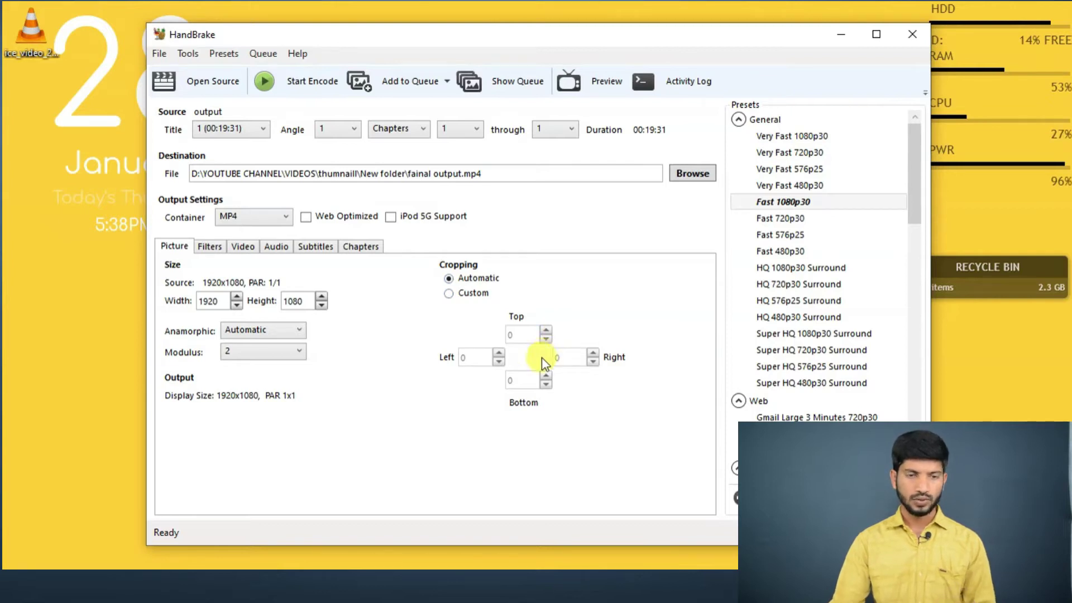
- Examine the custom and automatic cropping options, leaving cropping on Automatic, and view the filter settings
click(450, 294)
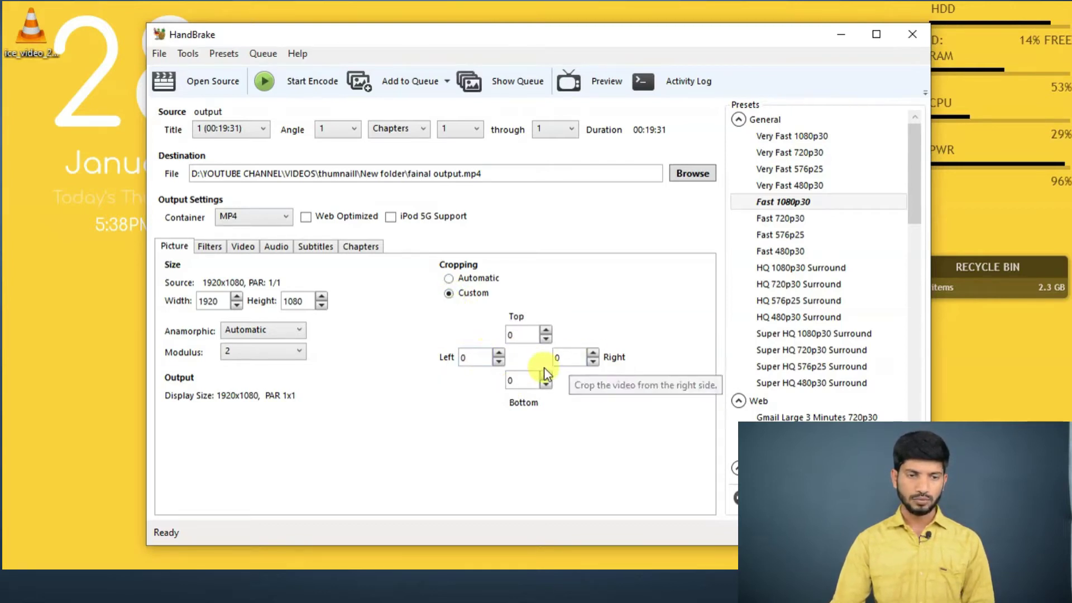
click(450, 279)
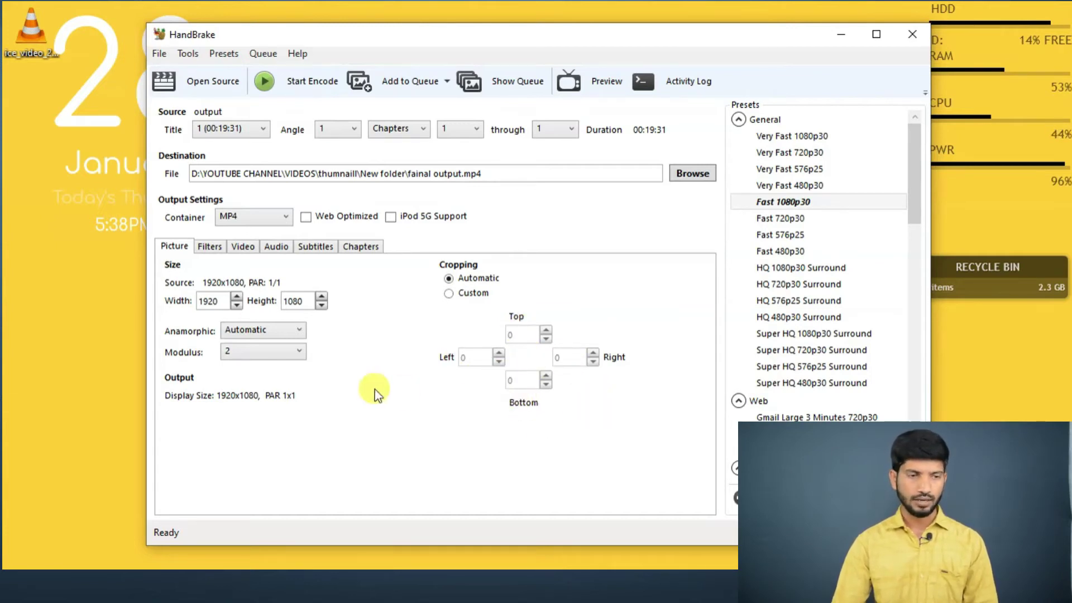
click(210, 247)
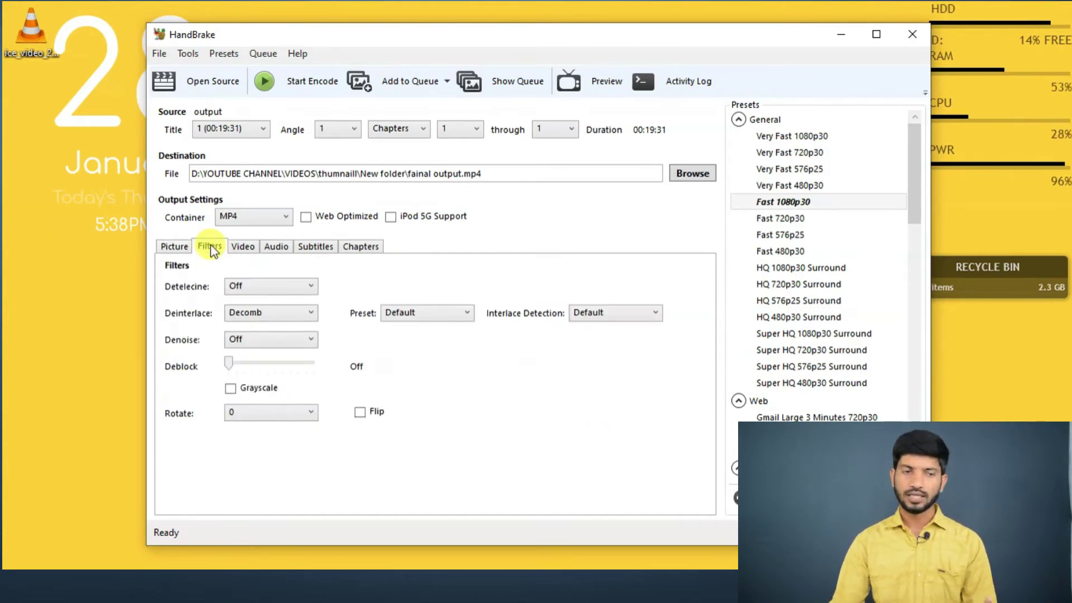
- Try shifting the constant quality slider in the video settings and return it to RF 22
click(242, 247)
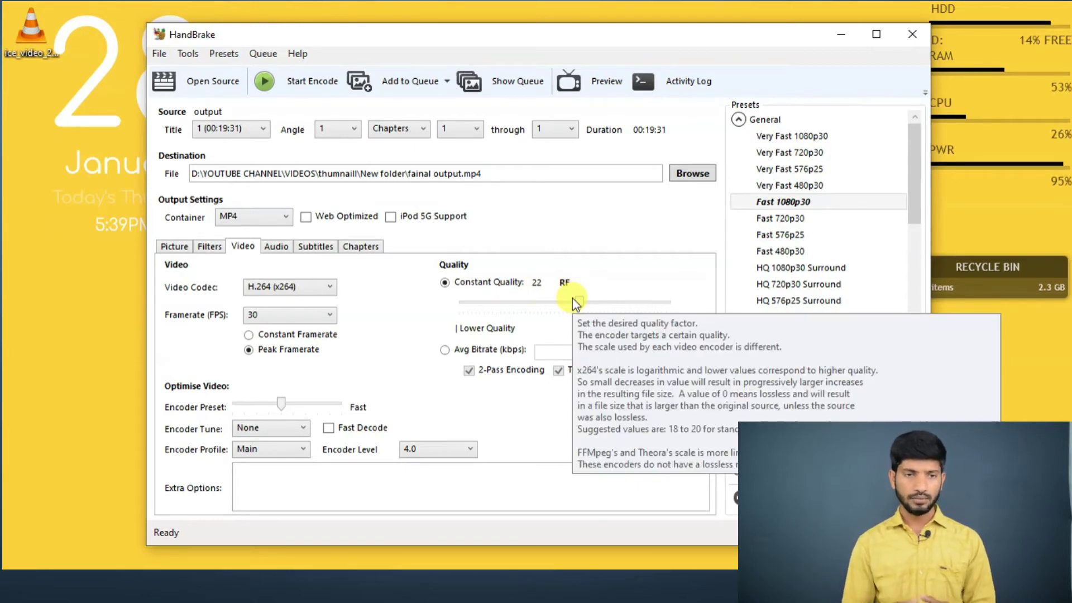
key(Left)
drag(576, 302, 579, 303)
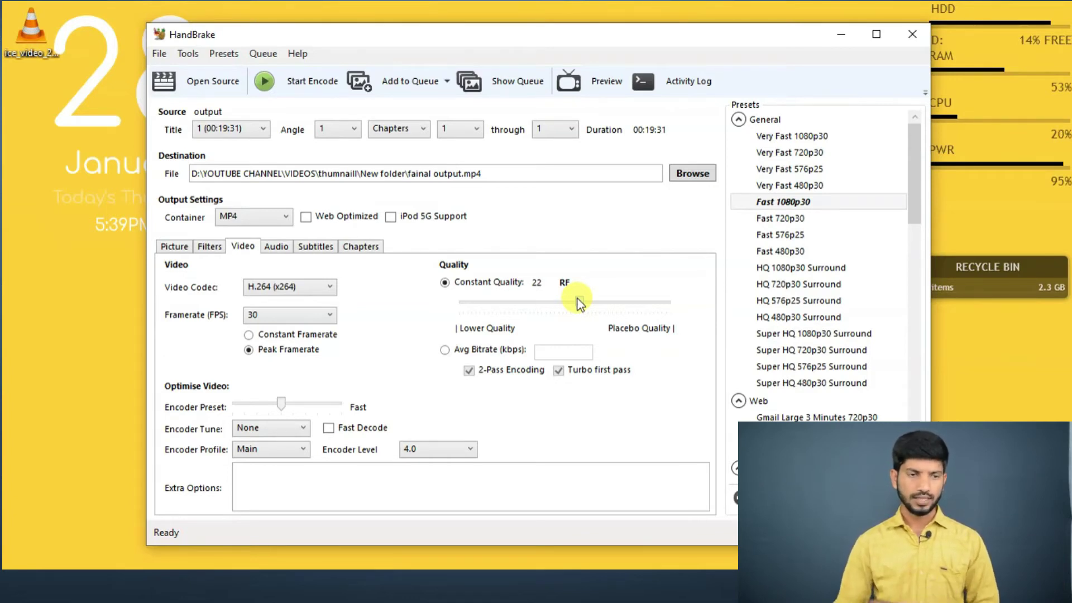
- Review the audio, subtitle, chapter, video and picture settings of the encode
click(276, 249)
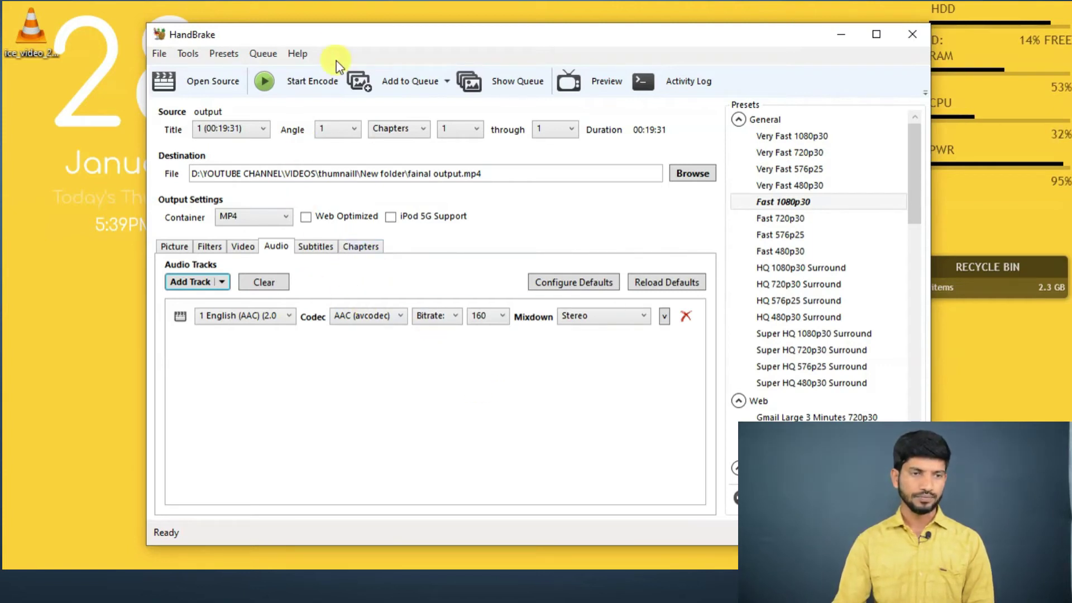
click(323, 249)
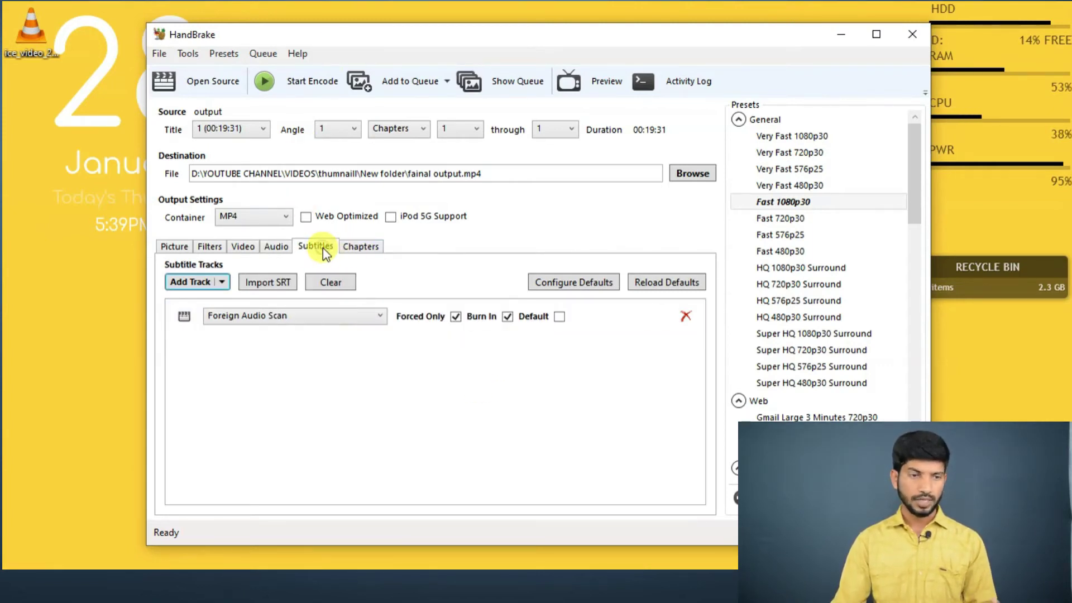
click(366, 249)
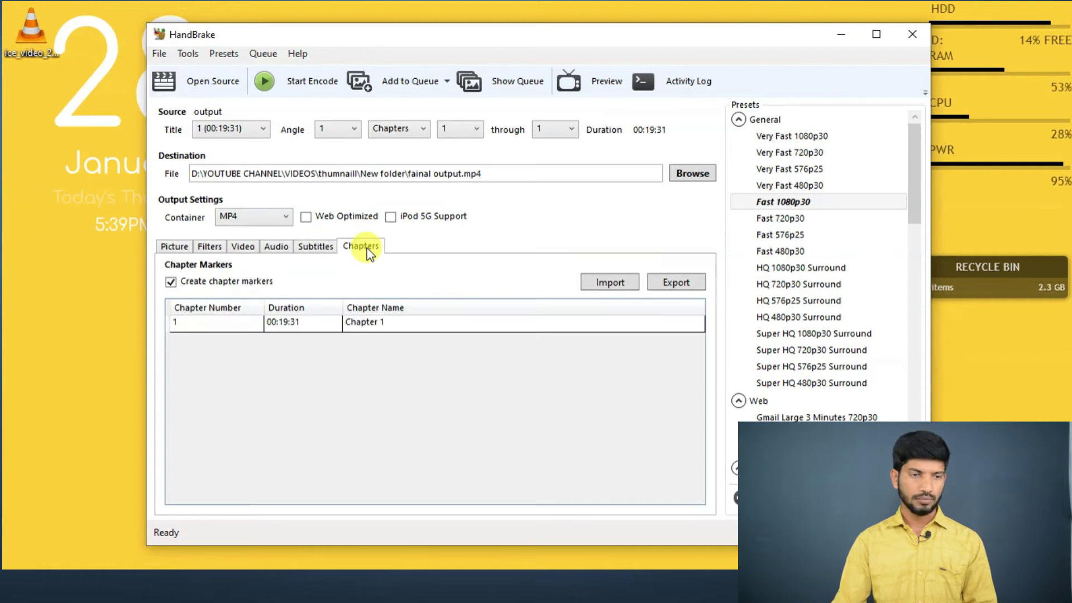
click(244, 247)
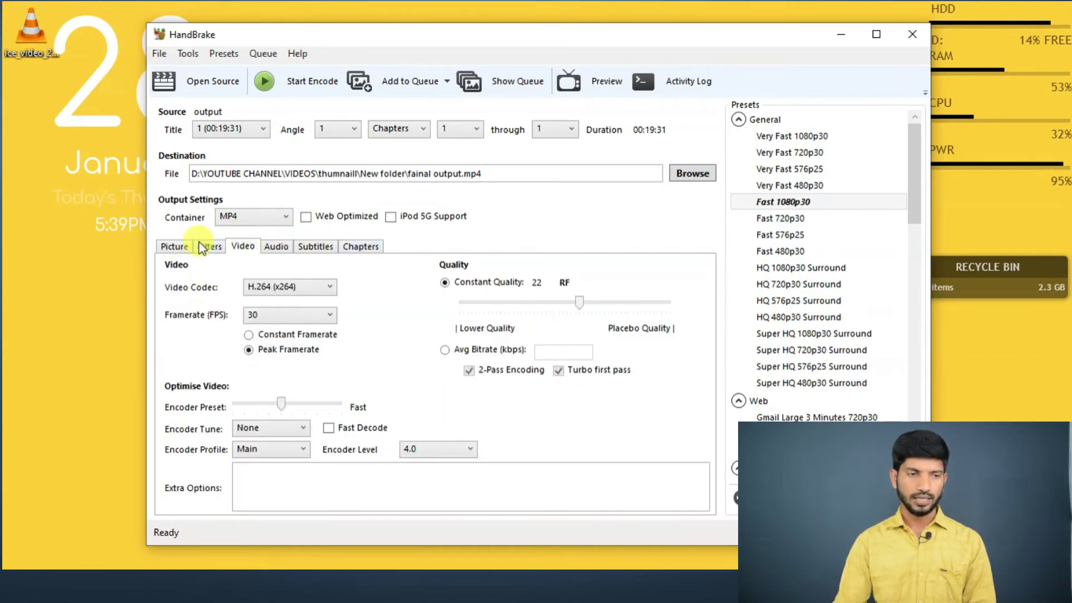
click(174, 246)
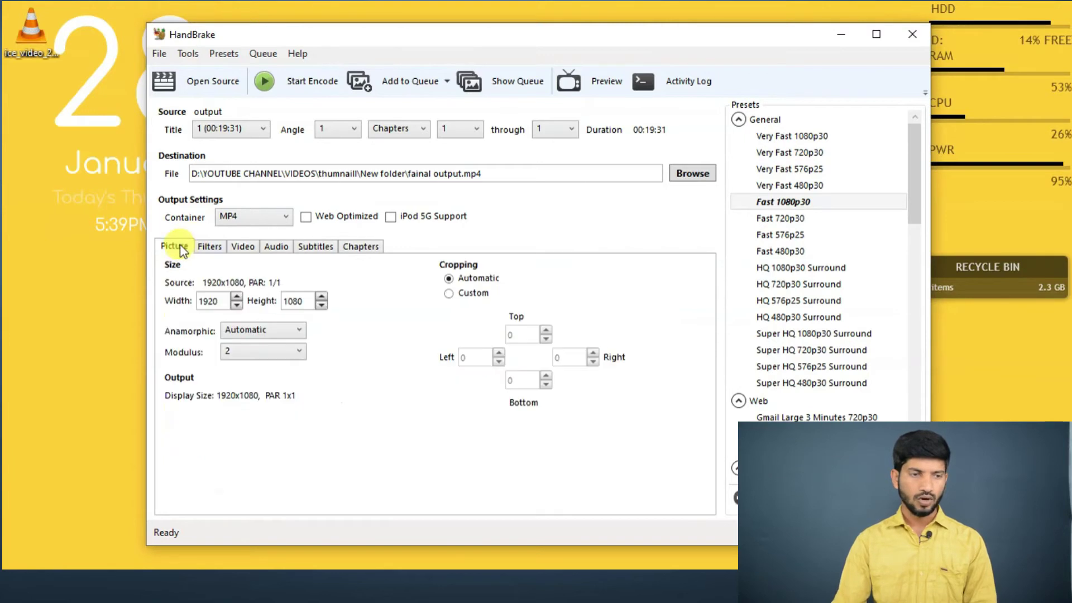
- Start encoding the loaded video with the current Fast 1080p30 settings
click(300, 88)
click(299, 89)
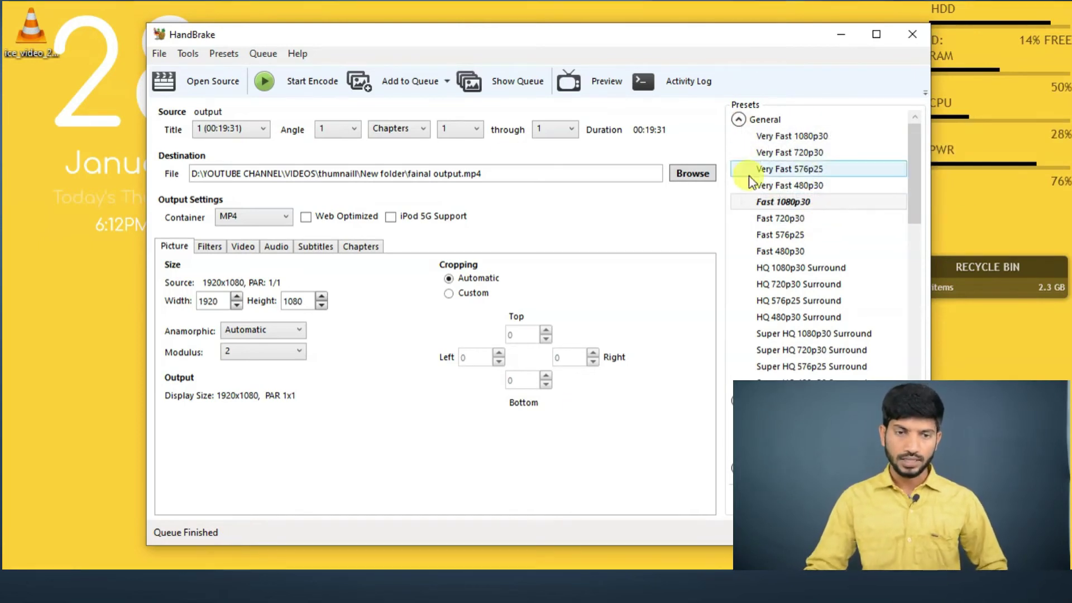
- Examine the available encoding presets from General to Matroska and read the description of Fast 1080p30
scroll(810, 263, down, 5)
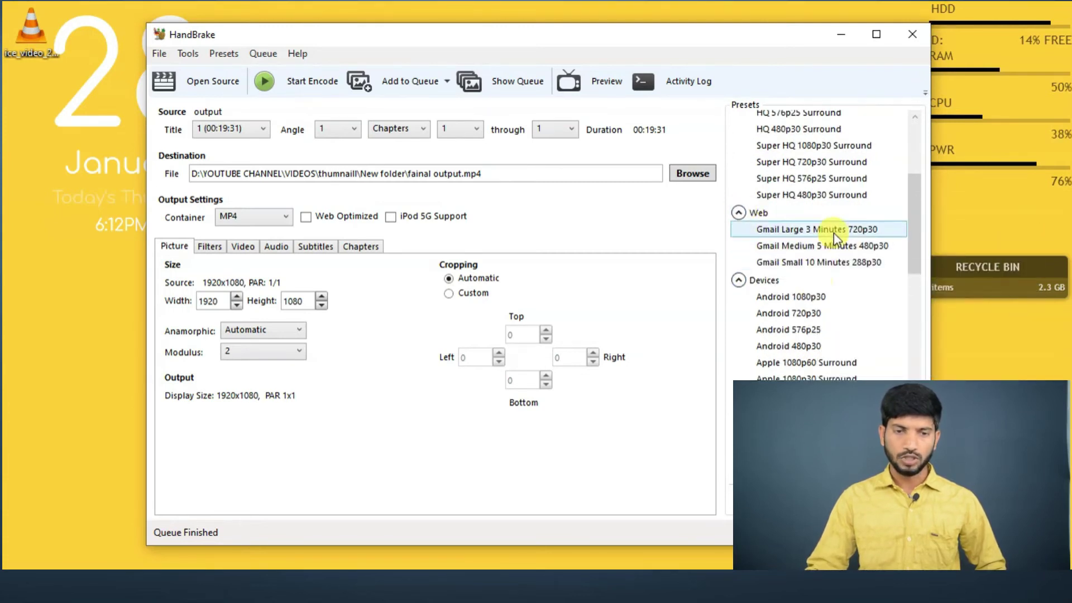
scroll(834, 235, down, 1)
scroll(833, 240, down, 3)
scroll(818, 235, down, 5)
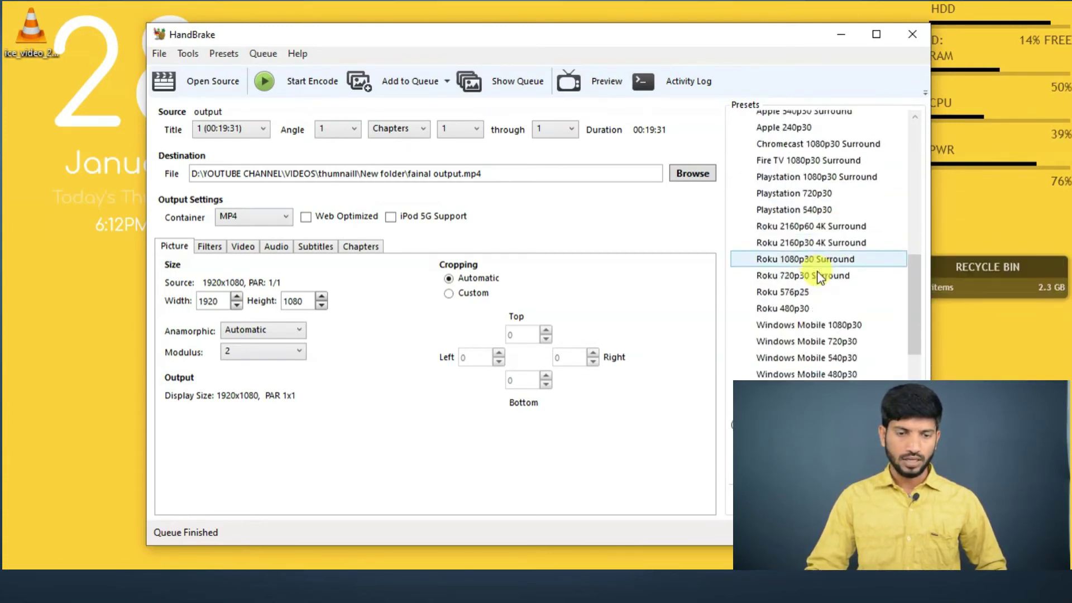
scroll(821, 310, down, 2)
scroll(821, 318, up, 3)
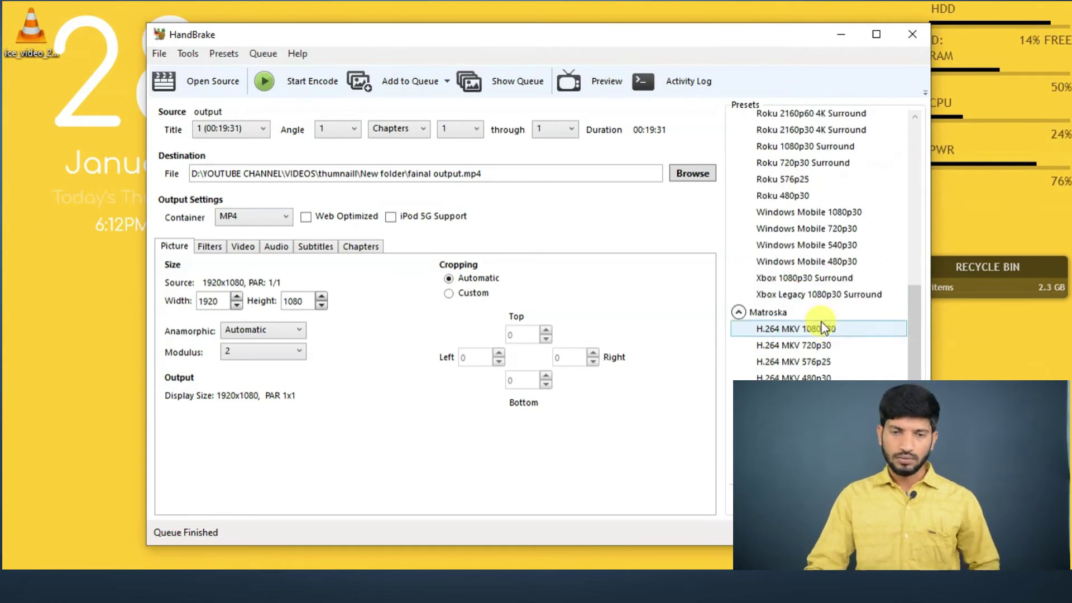
drag(912, 282, 882, 140)
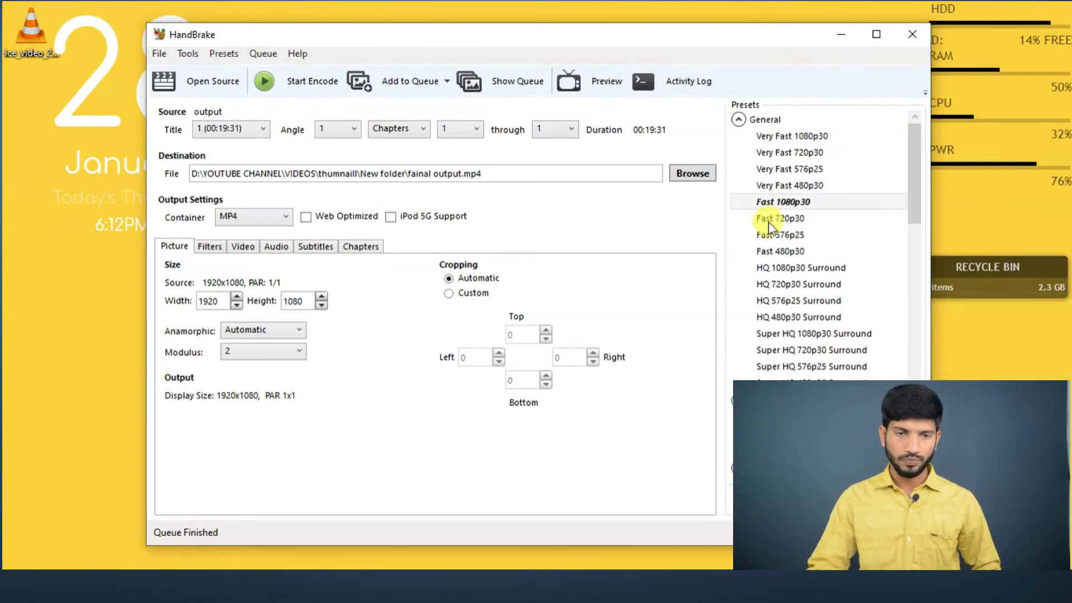
mouse_move(790, 204)
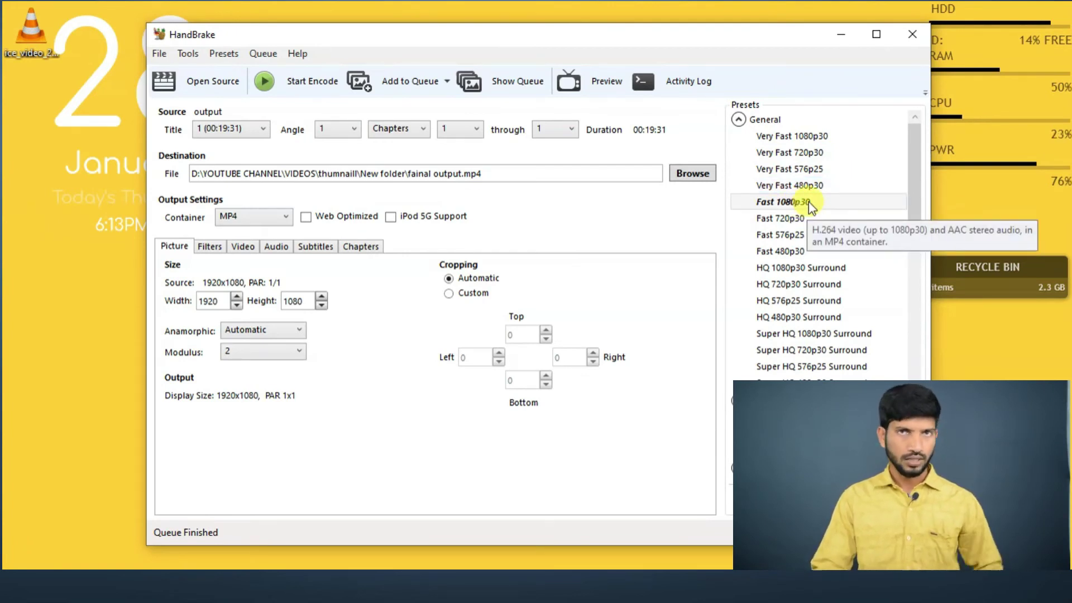
- Minimize the encoder, switch to the New folder window in File Explorer and refresh its contents
click(838, 37)
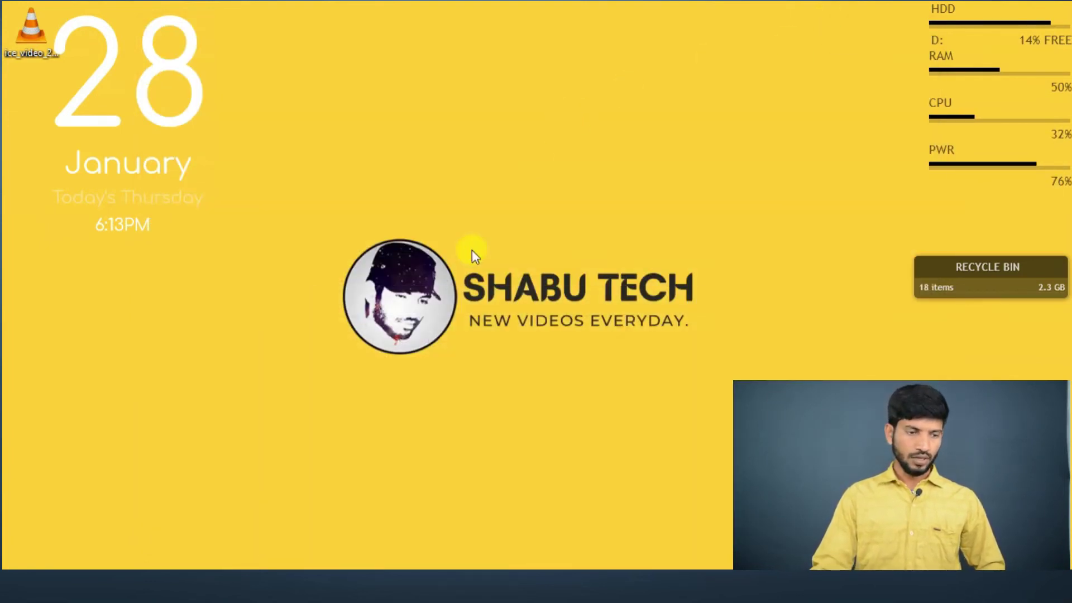
mouse_move(213, 565)
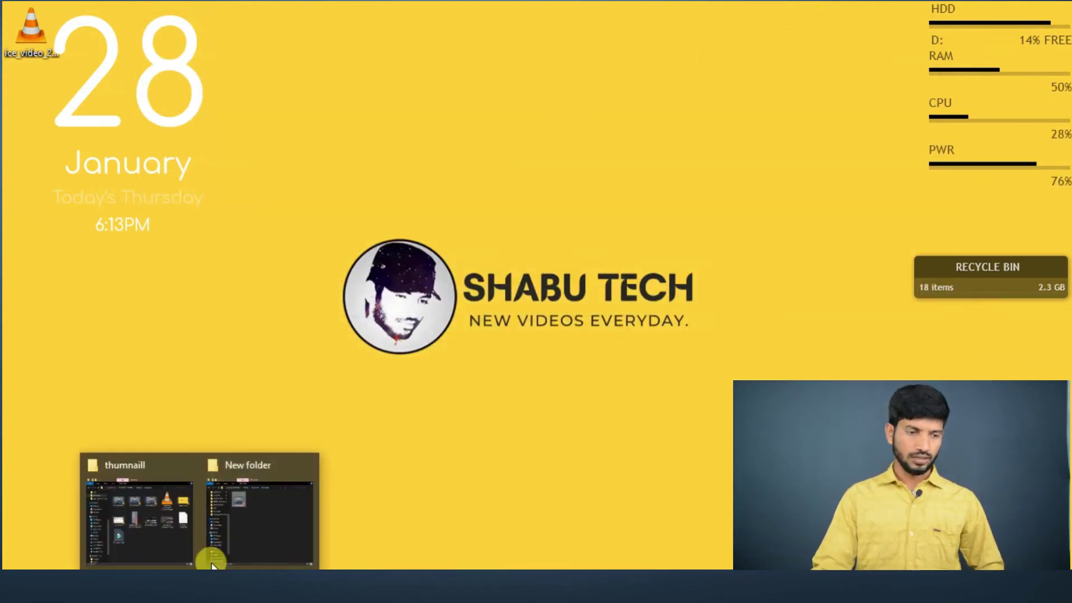
click(242, 530)
right_click(706, 249)
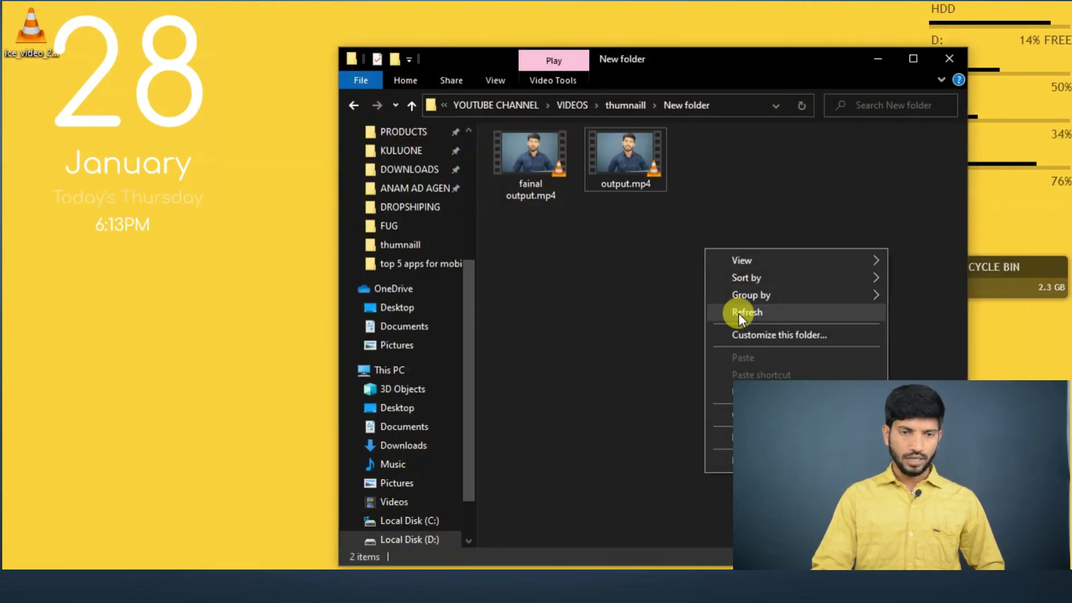
click(739, 313)
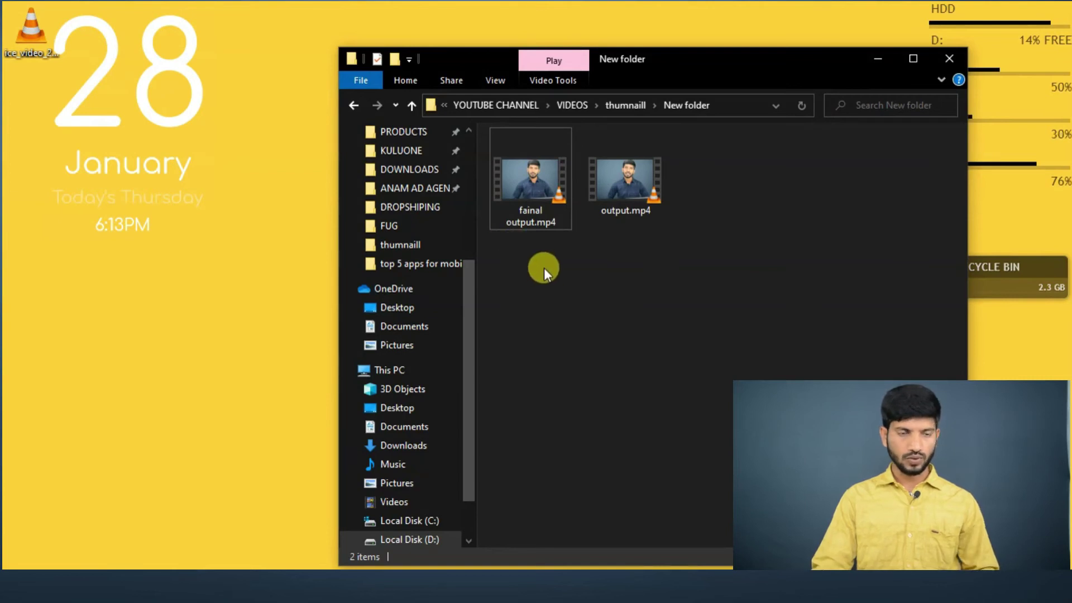
- Check the file size of output.mp4 in its Properties and move that window clear of the video files
click(632, 187)
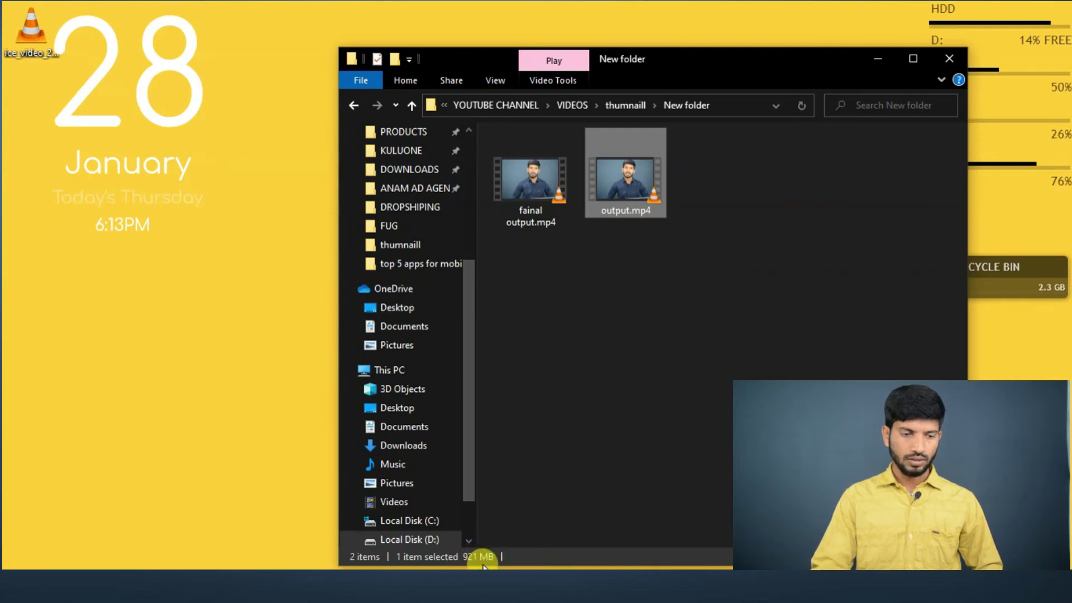
double_click(633, 152)
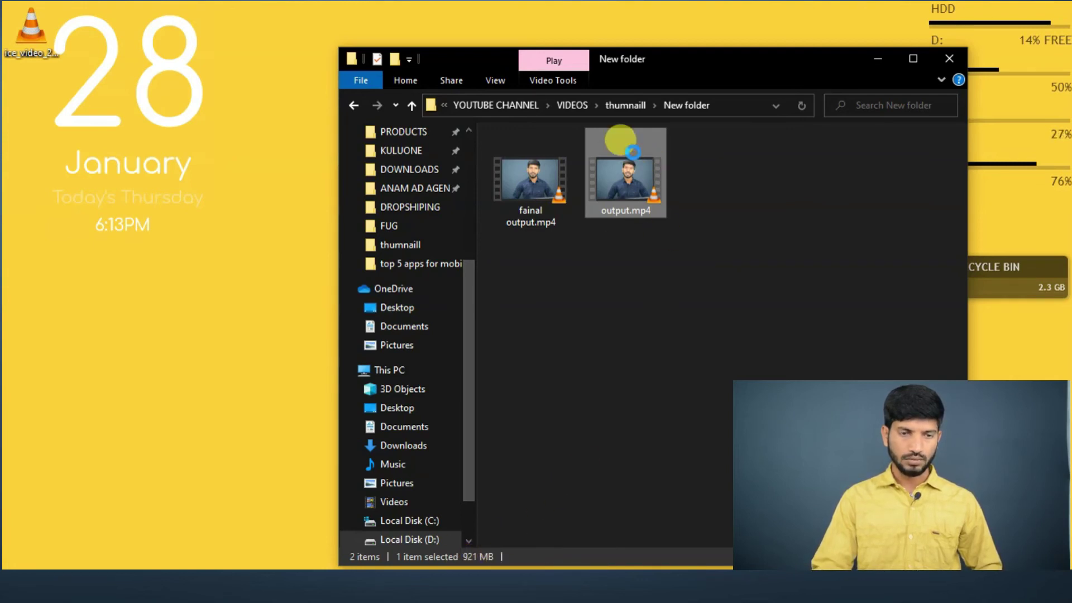
right_click(625, 169)
click(680, 534)
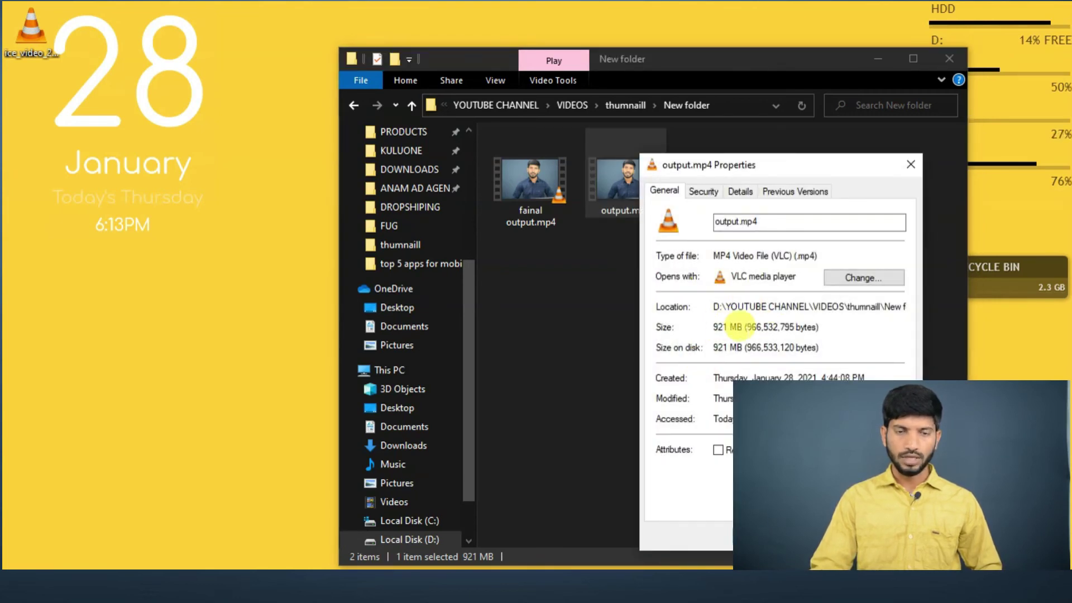
drag(780, 167, 881, 147)
- Check the file size of fainal output.mp4 in its Properties and move that window off the output.mp4 Properties window
click(536, 174)
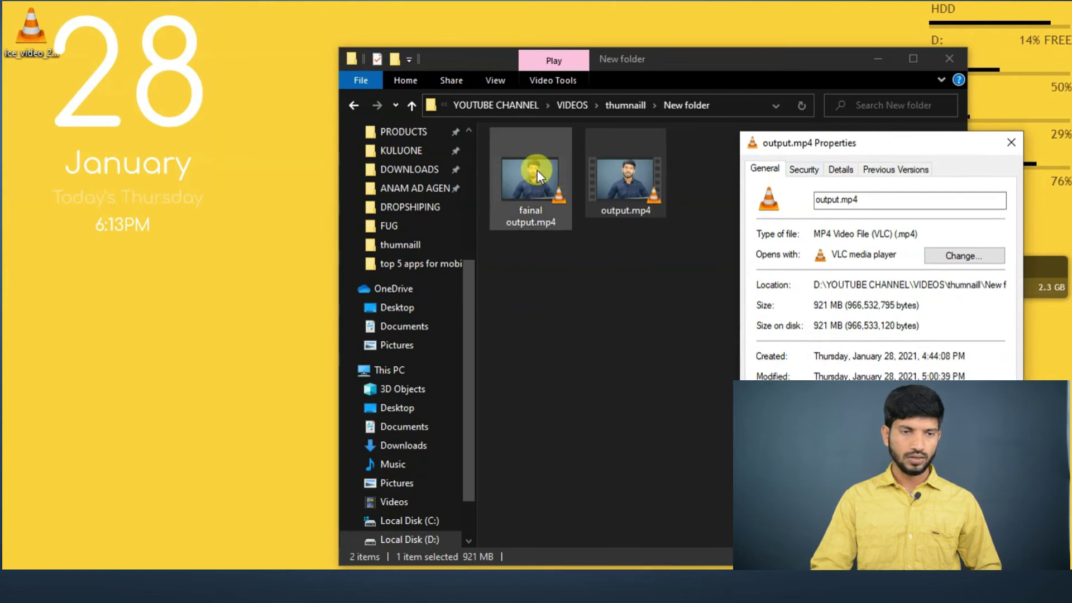
double_click(535, 169)
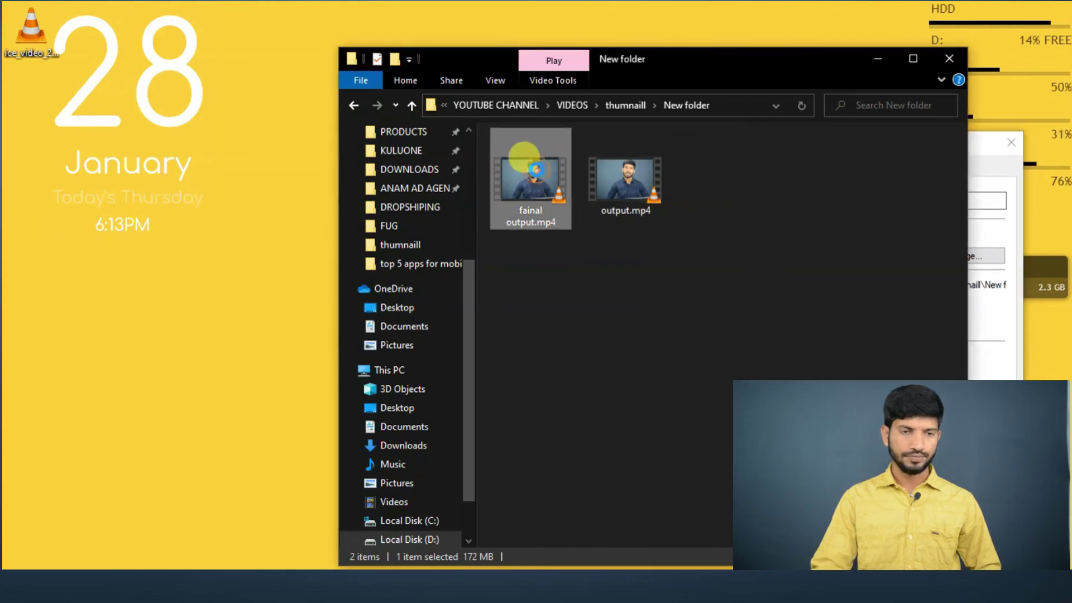
right_click(536, 169)
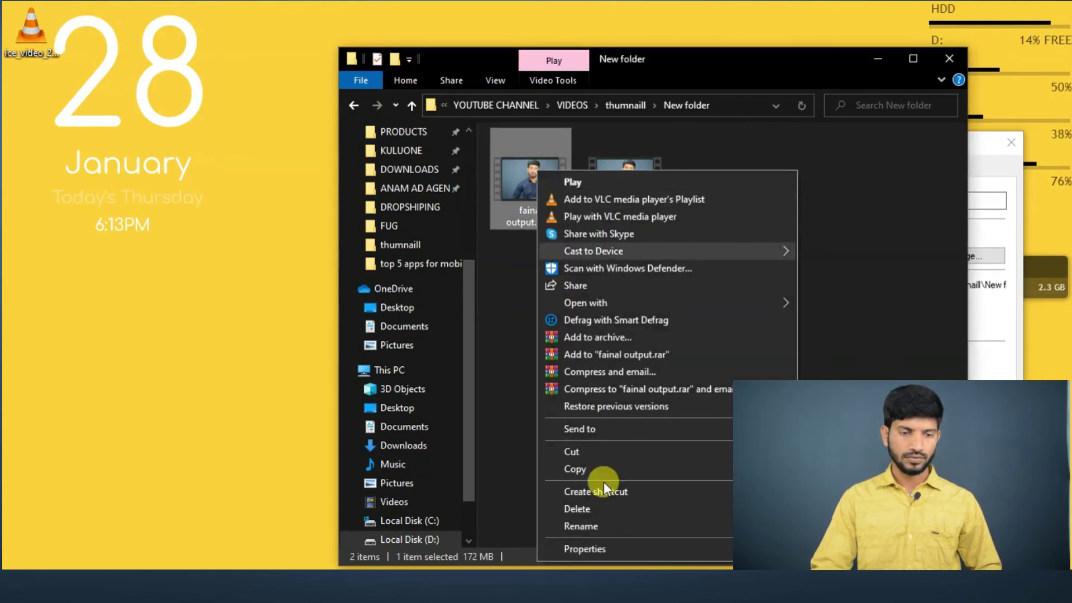
click(608, 542)
click(700, 173)
drag(703, 178, 495, 130)
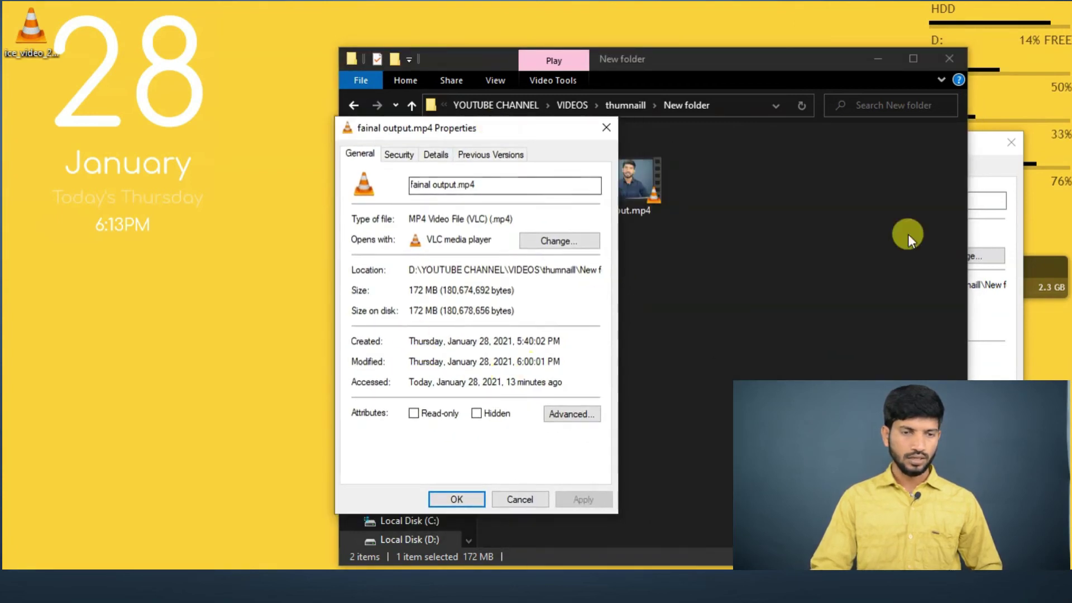
- Arrange both Properties windows side by side to compare the file sizes, leaving the two video files uncovered
click(952, 145)
drag(952, 146, 892, 119)
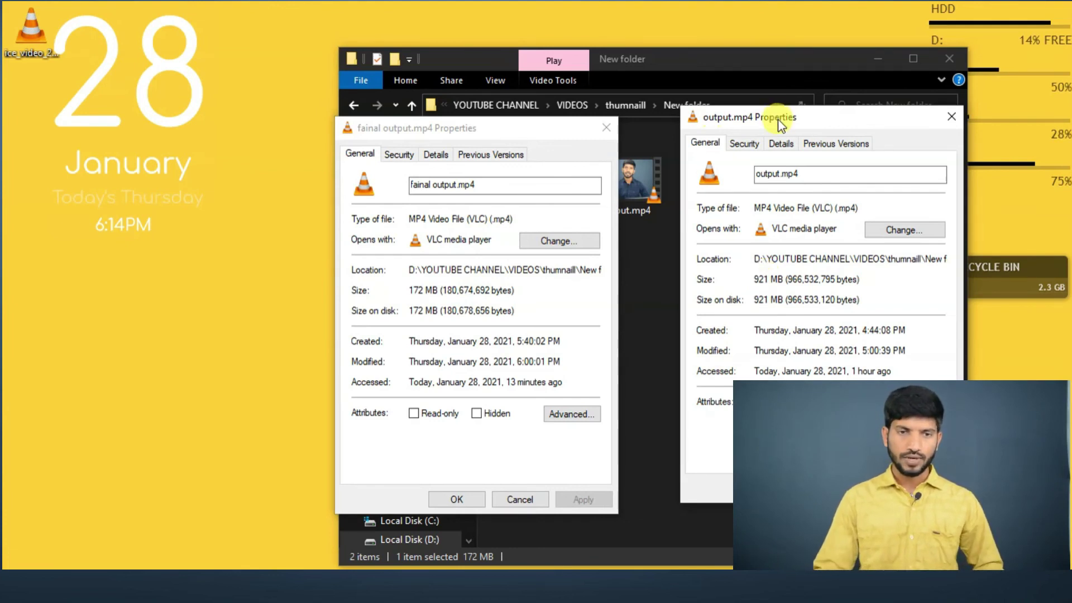
drag(562, 129, 343, 170)
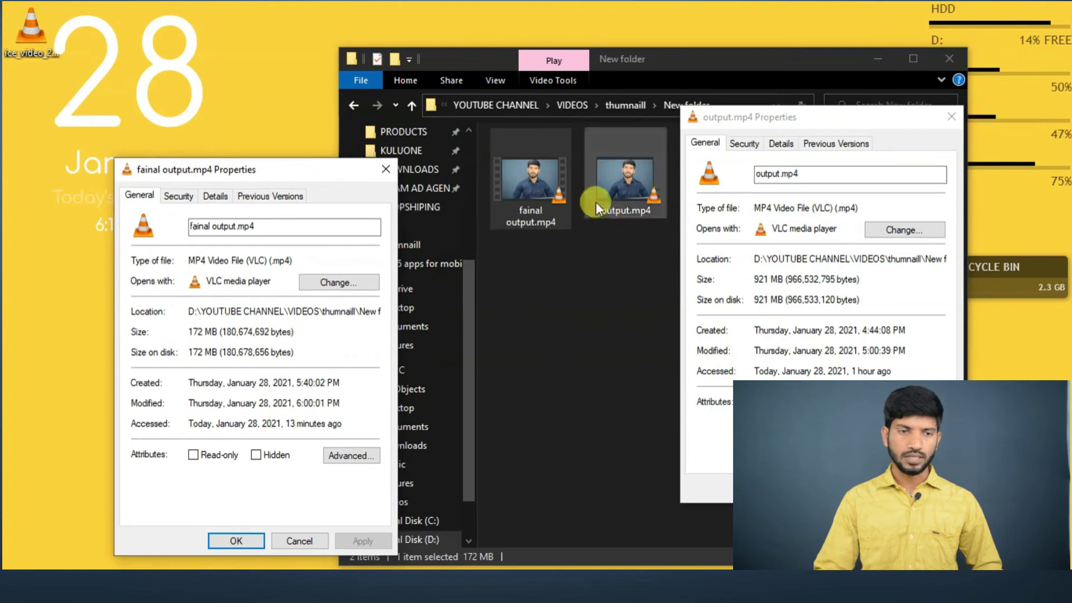
- Play fainal output.mp4 in VLC media player, view it full screen to judge its quality, and close the player
click(527, 168)
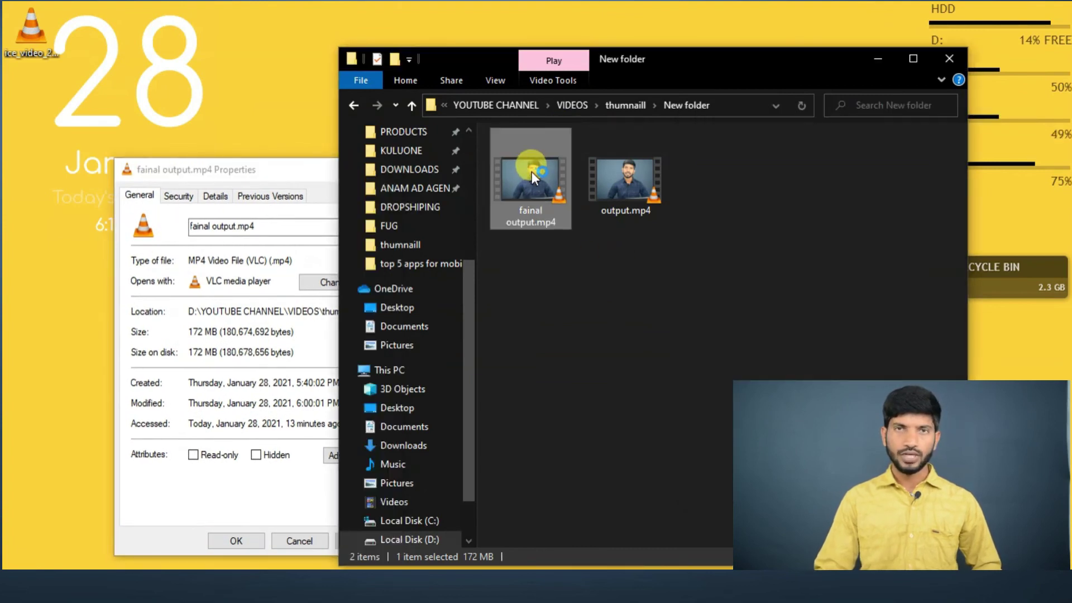
double_click(612, 188)
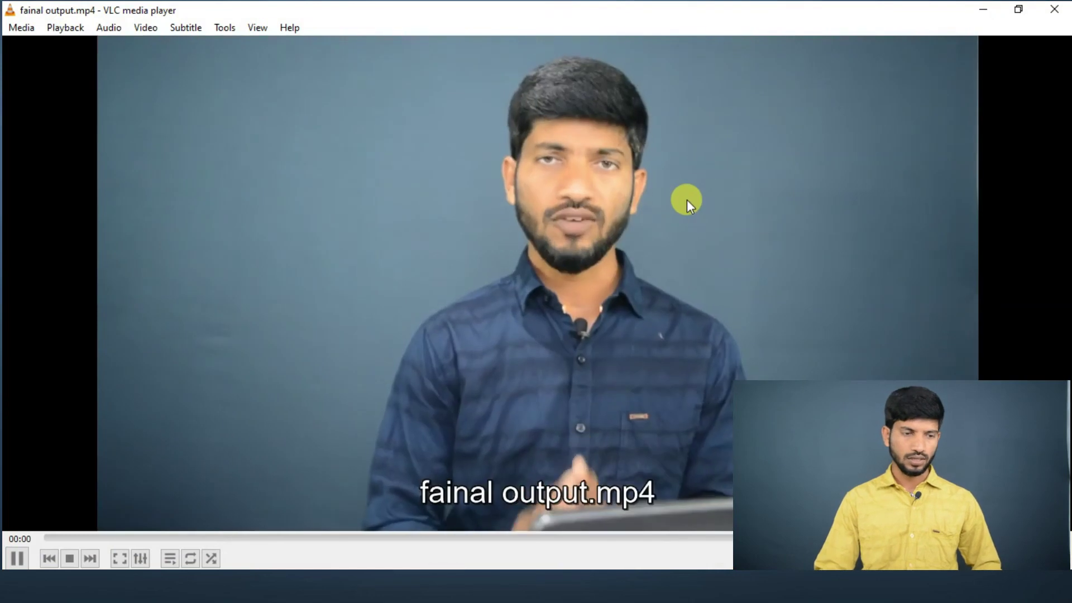
double_click(687, 199)
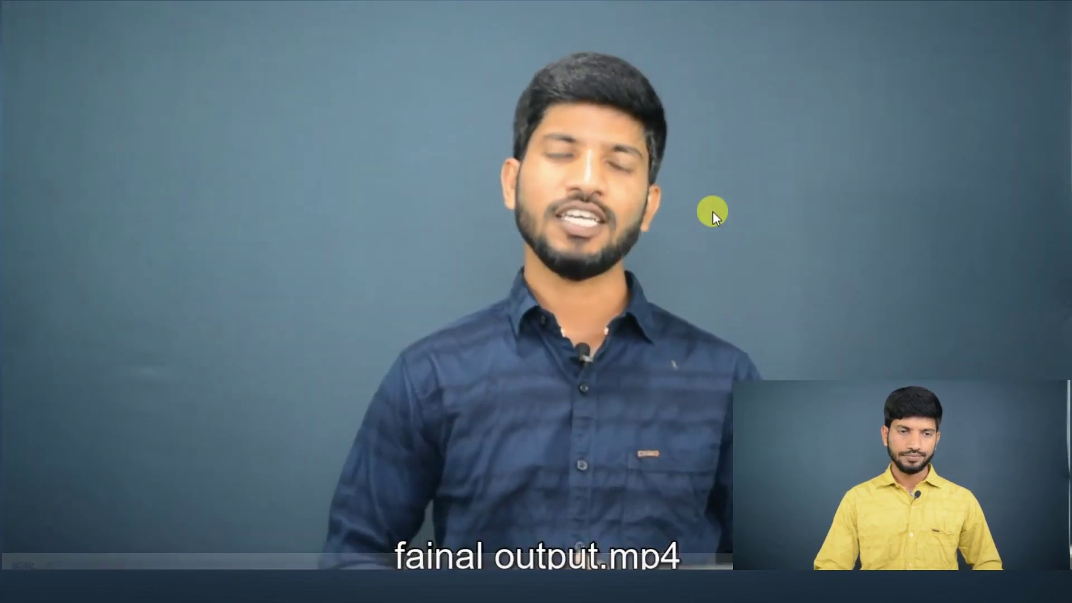
double_click(713, 211)
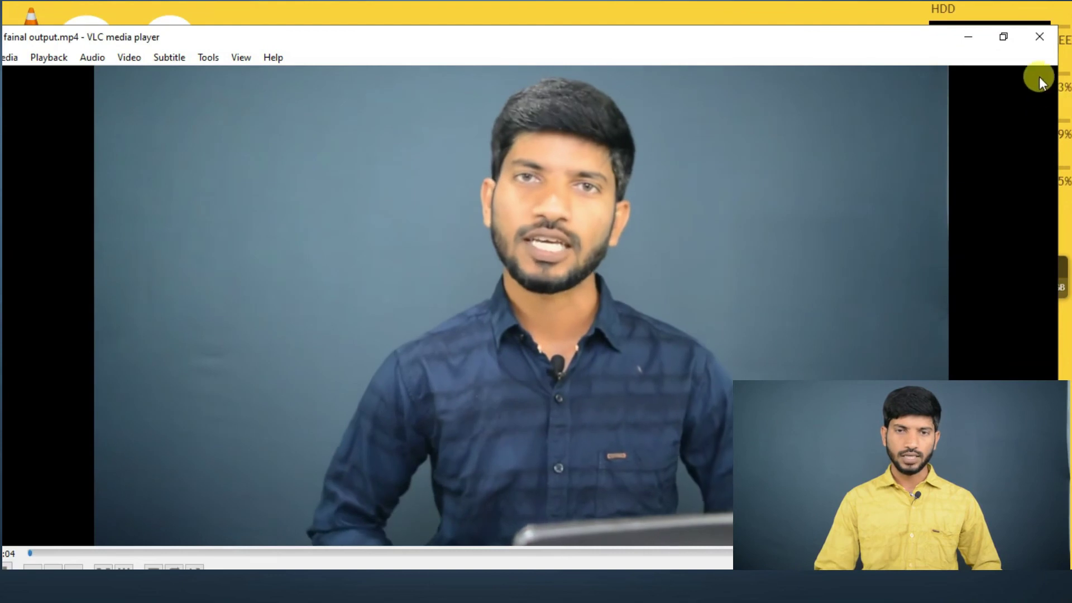
click(1040, 38)
- Play the original output.mp4 in VLC media player, compare its picture quality at full screen and leave full screen
click(650, 169)
double_click(632, 180)
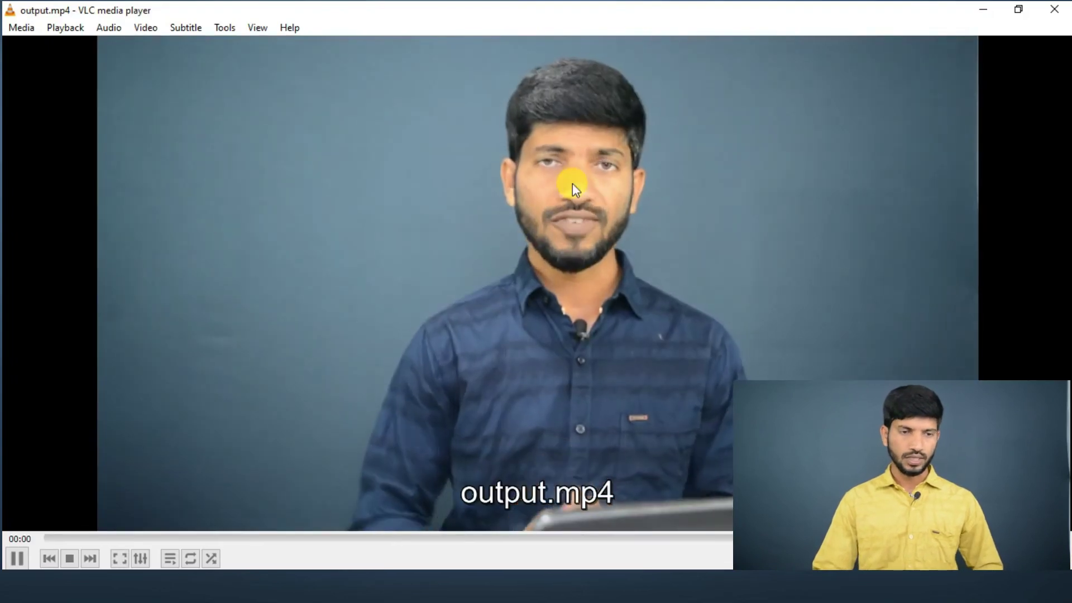
double_click(572, 183)
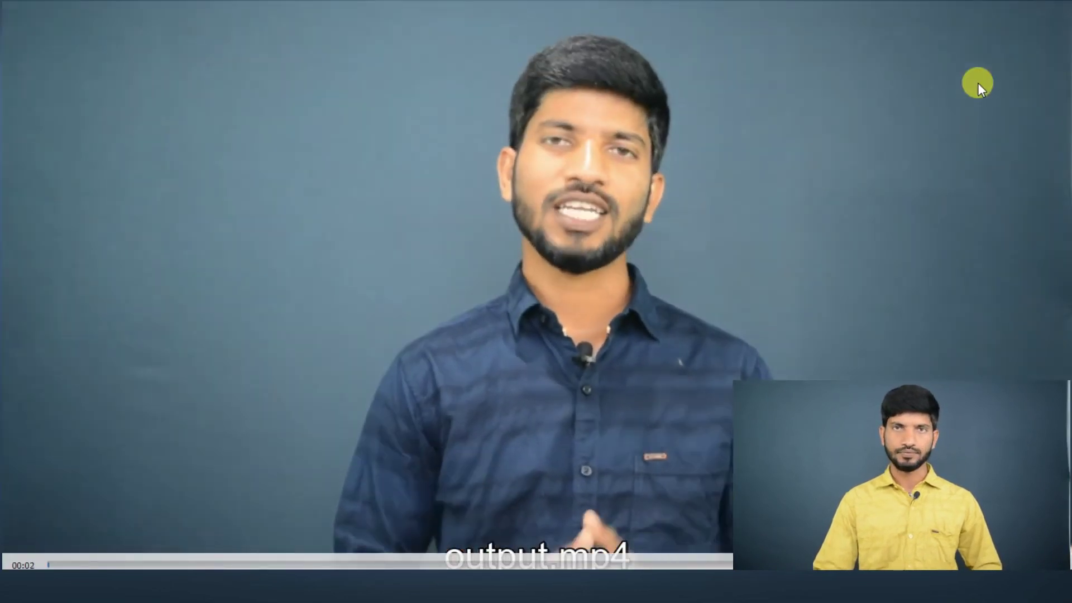
double_click(978, 82)
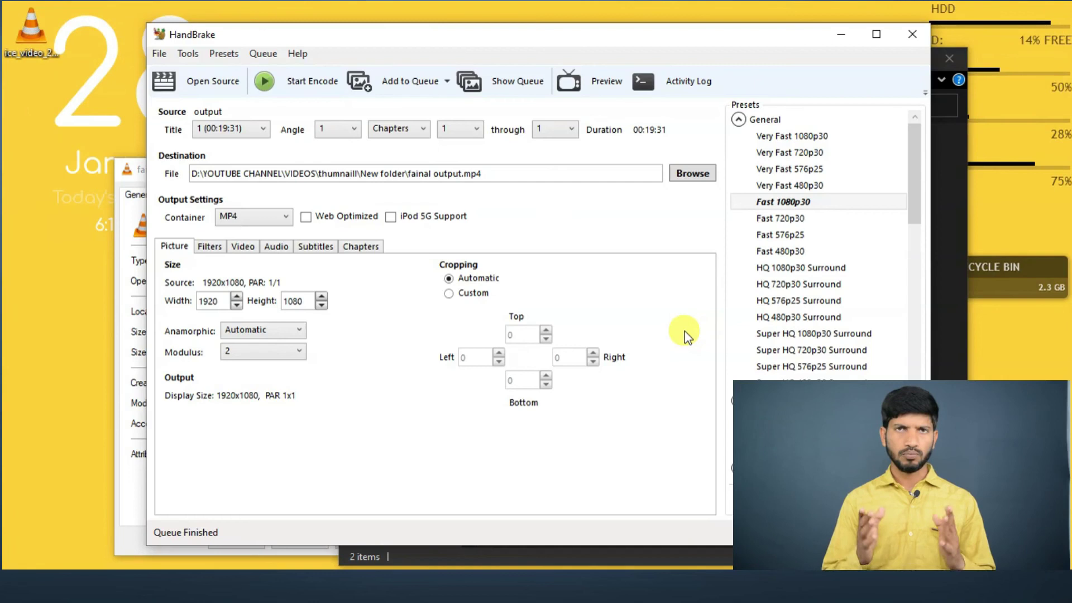